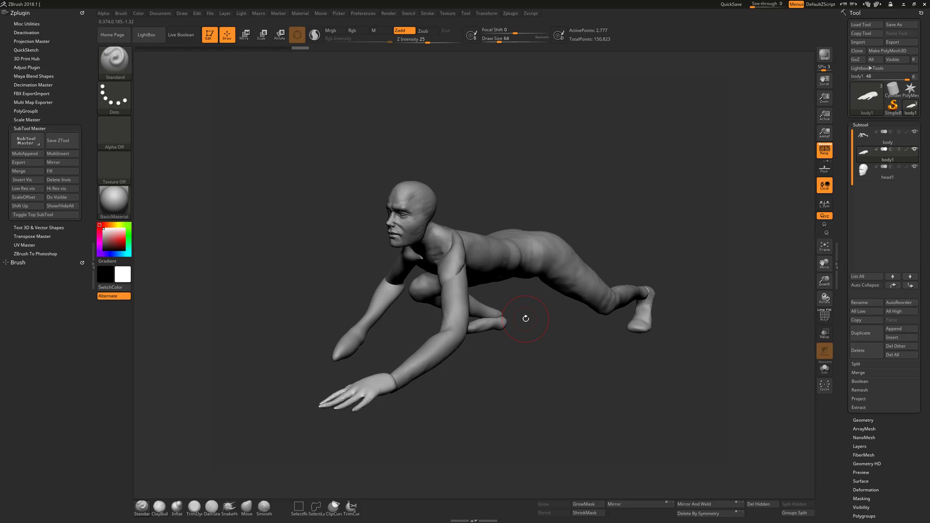
# - Hide the head1 subtool and make it visible again from the subtool list
pyautogui.moveTo(521, 314)
pyautogui.mouseDown(button='right')
pyautogui.moveTo(504, 315)
pyautogui.moveTo(549, 310)
pyautogui.mouseUp(button='right')
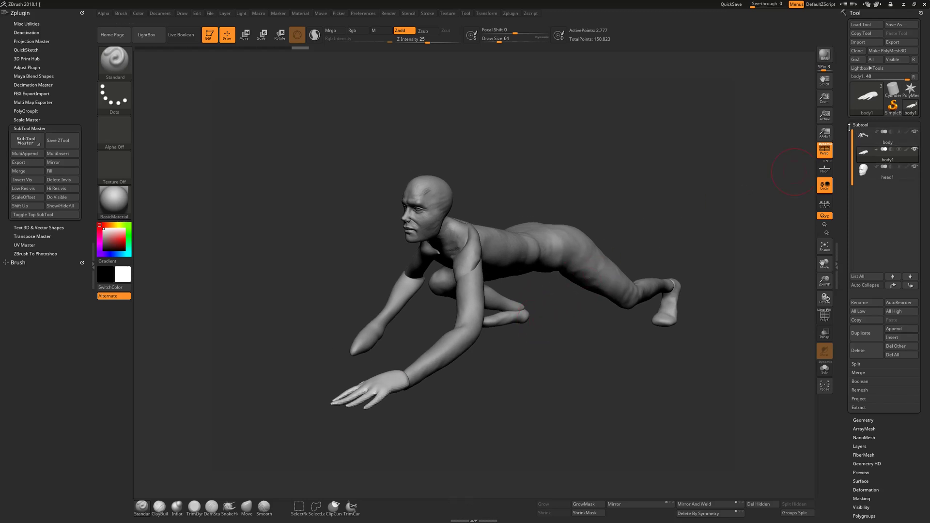
pyautogui.click(915, 167)
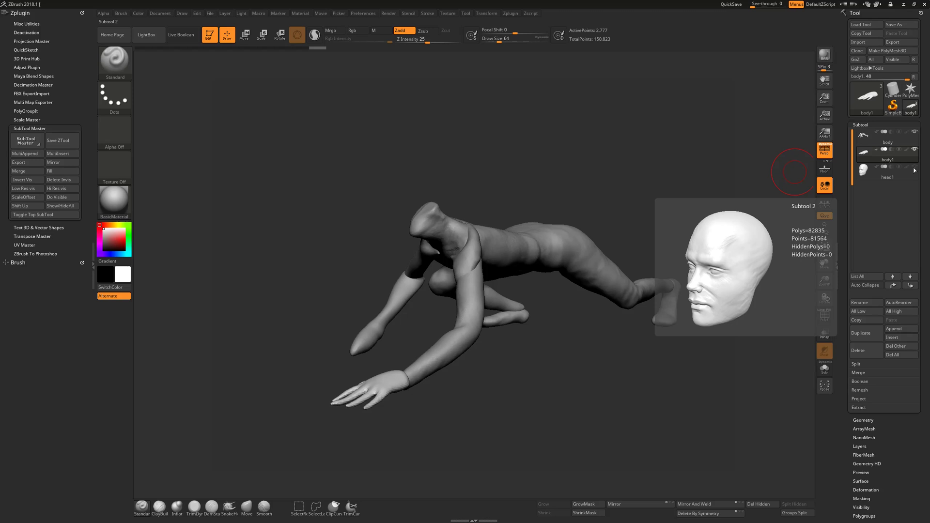
pyautogui.click(915, 167)
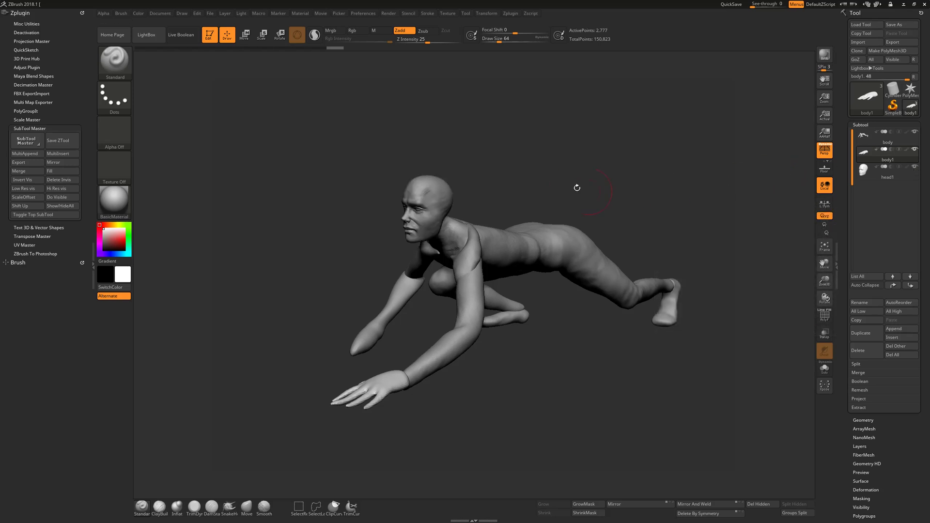
pyautogui.moveTo(579, 170); pyautogui.dragTo(556, 165, button='right')
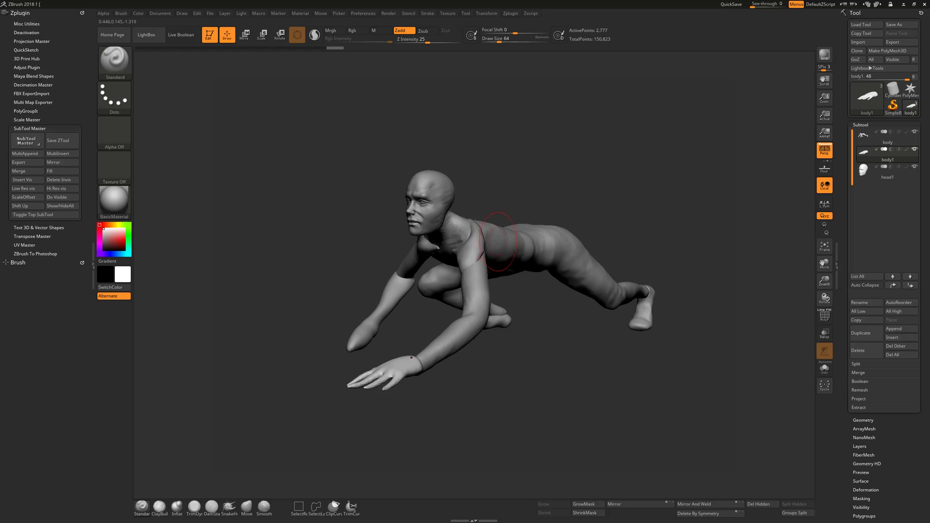
# - Hide the body and head subtools with the repeated macro, leaving the hand, and restore all subtools
pyautogui.press('1')
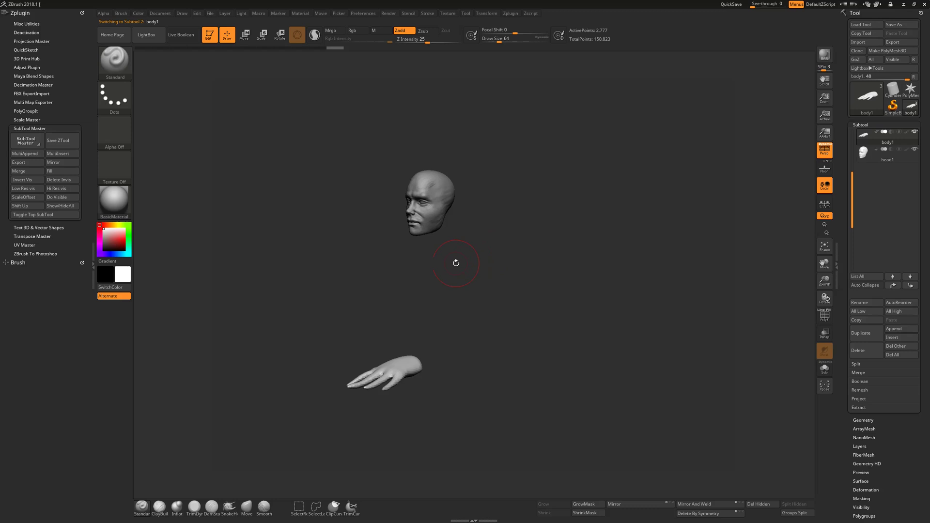
pyautogui.press('1')
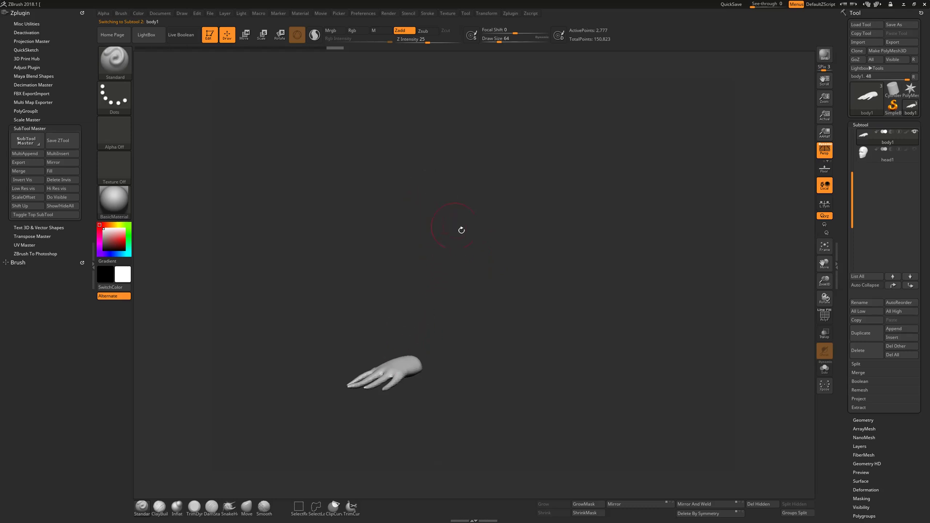
pyautogui.moveTo(461, 231); pyautogui.dragTo(515, 286, button='right')
pyautogui.press('1')
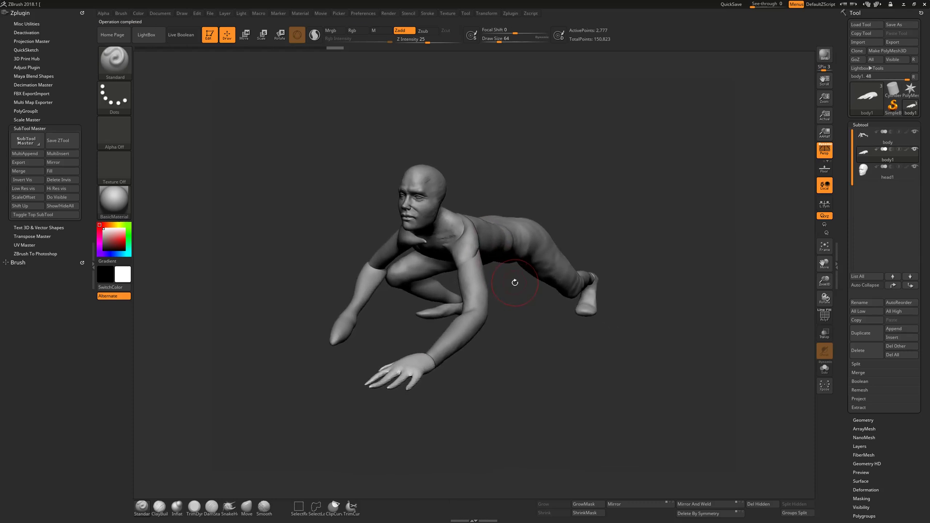
# - Switch to Sublime Text and review hideSubToolUnderCursor.txt, examining its header comments and the ??? placeholder in the IButton line
pyautogui.hotkey('alt', 'Tab')
pyautogui.press('Tab')
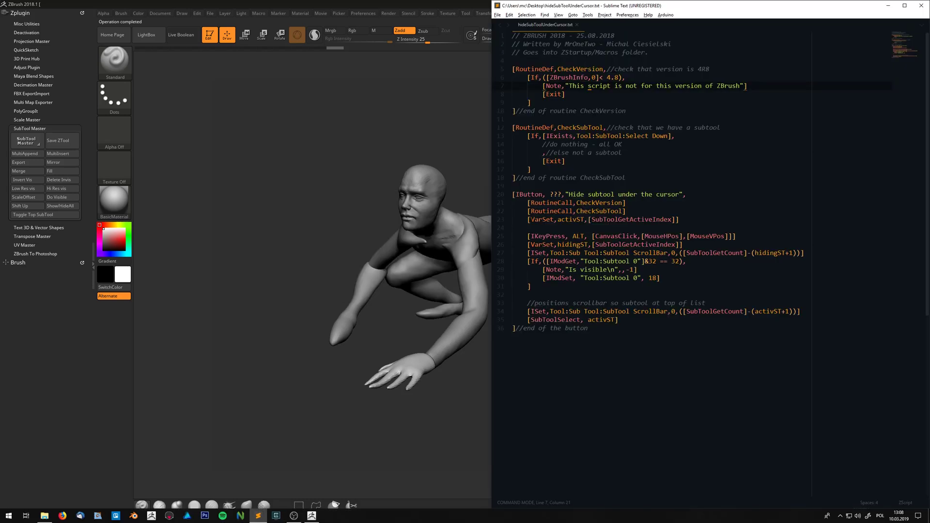
pyautogui.moveTo(649, 53); pyautogui.dragTo(530, 42)
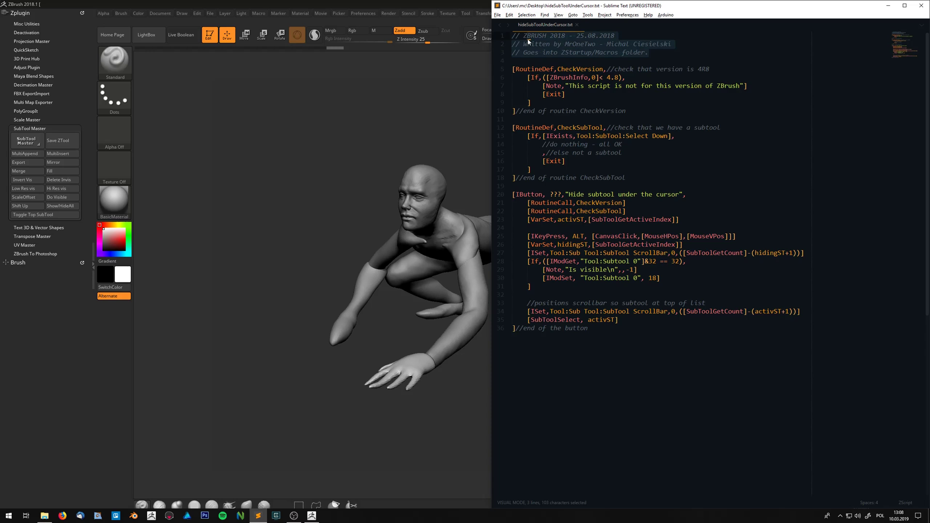
pyautogui.click(598, 39)
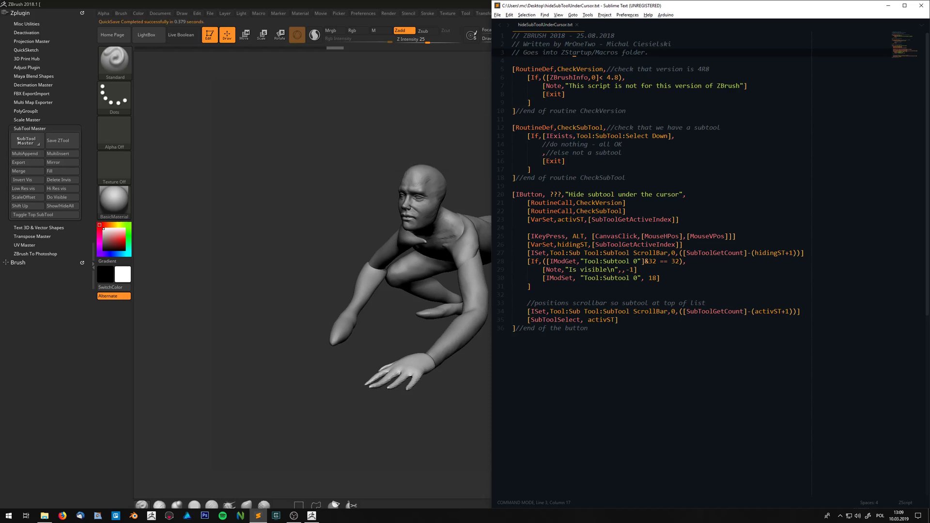
pyautogui.moveTo(549, 195); pyautogui.dragTo(558, 194)
pyautogui.click(552, 206)
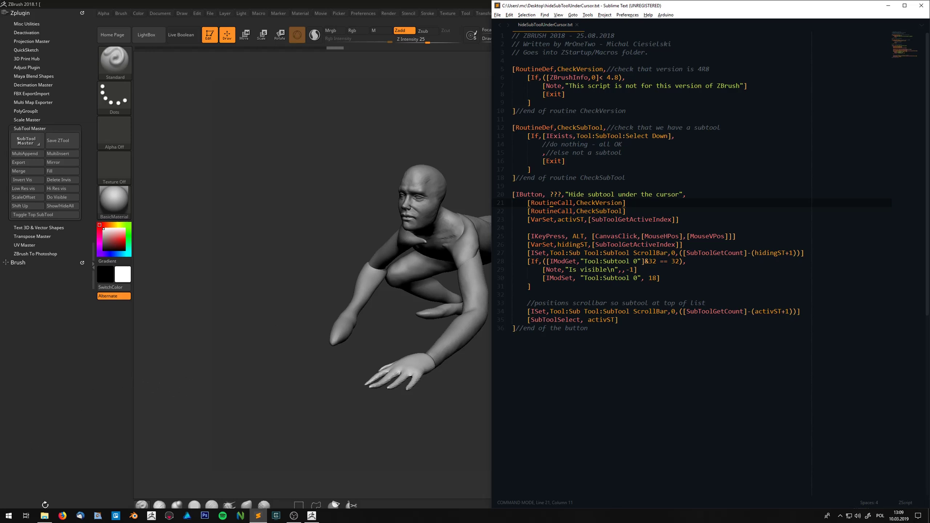
# - Switch to File Explorer and browse ZBrush 2018's ZStartup\Macros folder and its Misc subfolder
pyautogui.click(44, 516)
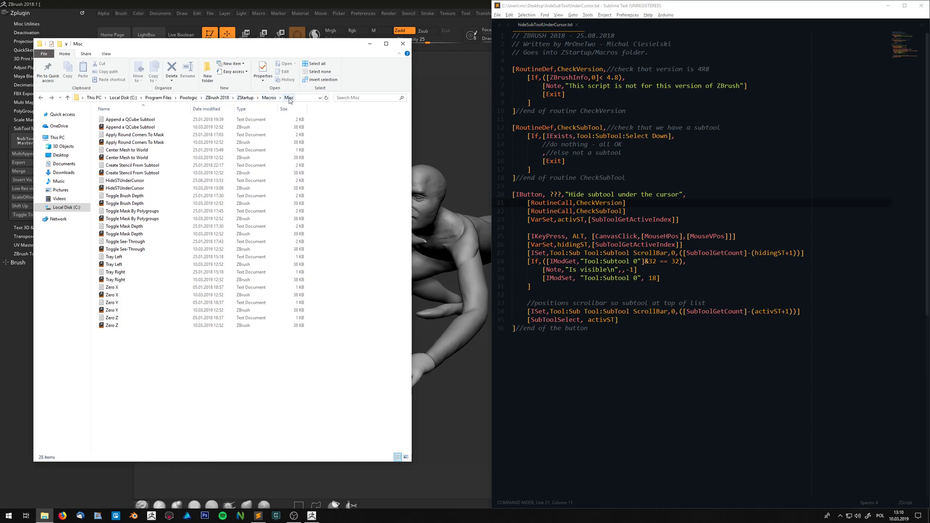
pyautogui.click(264, 98)
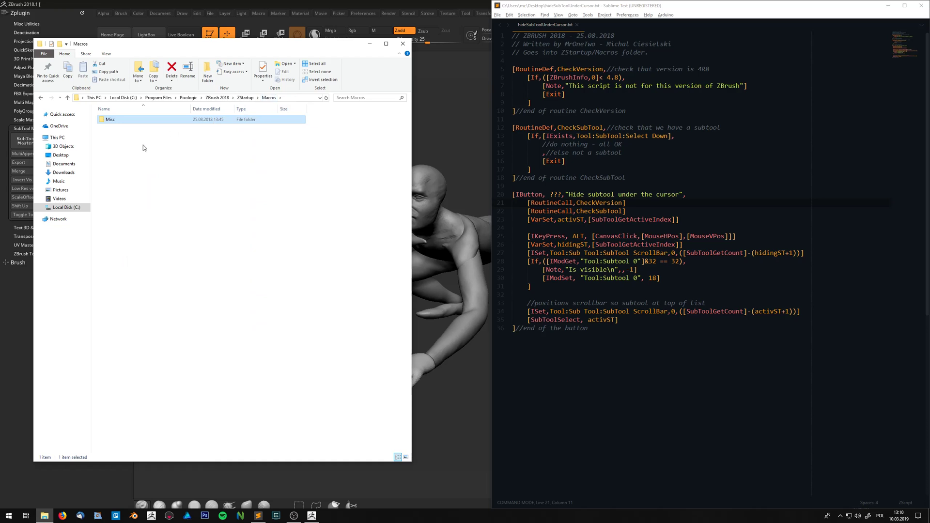
pyautogui.click(176, 146)
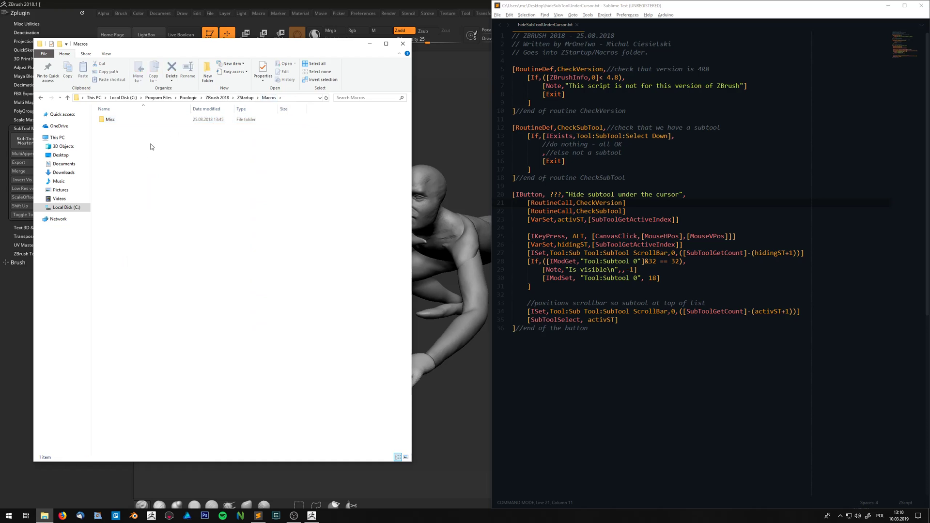
pyautogui.doubleClick(141, 122)
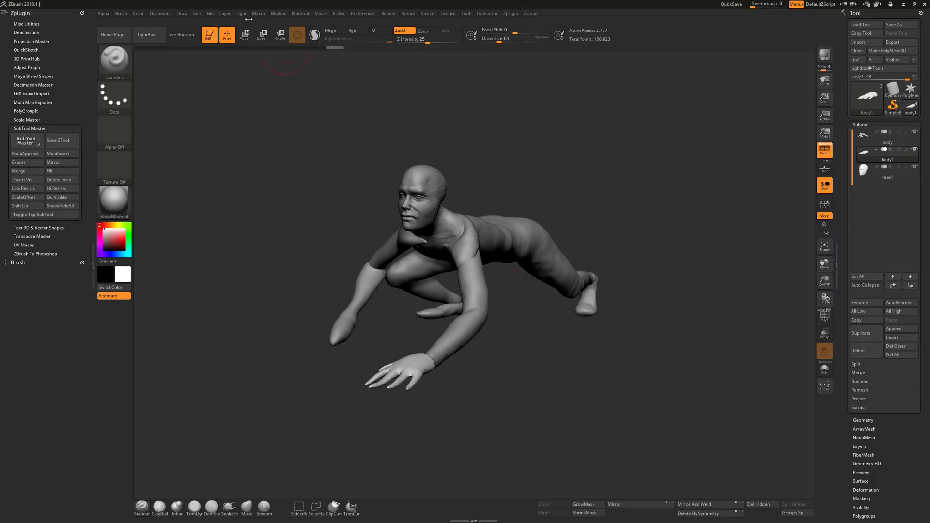
# - Switch to ZBrush and assign the hotkey G to the HideSTUnderCursor macro
pyautogui.click(260, 15)
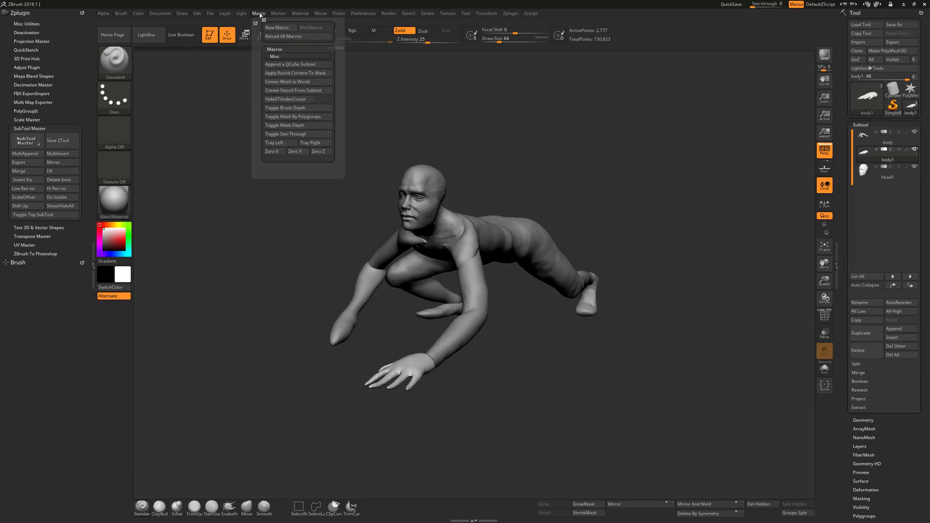
pyautogui.keyDown('ctrl'); pyautogui.keyDown('alt'); pyautogui.click(287, 101); pyautogui.keyUp('alt'); pyautogui.keyUp('ctrl')
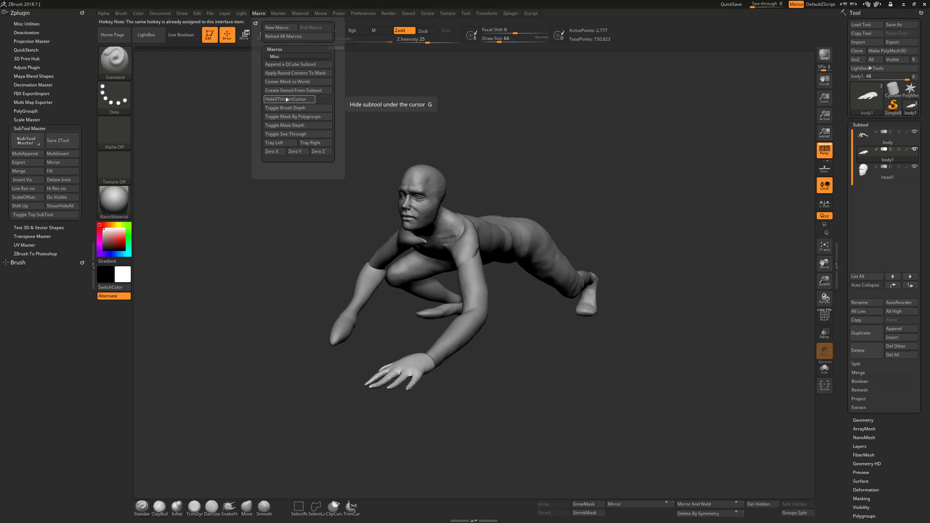
pyautogui.press('g')
# - Test the HideSTUnderCursor macro by hiding the head and the body subtools one after the other
pyautogui.moveTo(485, 186); pyautogui.dragTo(498, 204)
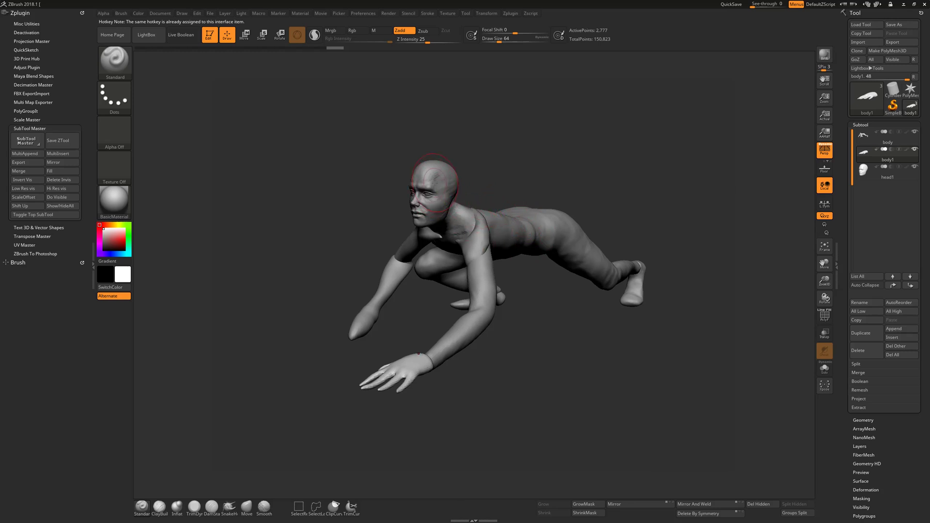
pyautogui.press('h')
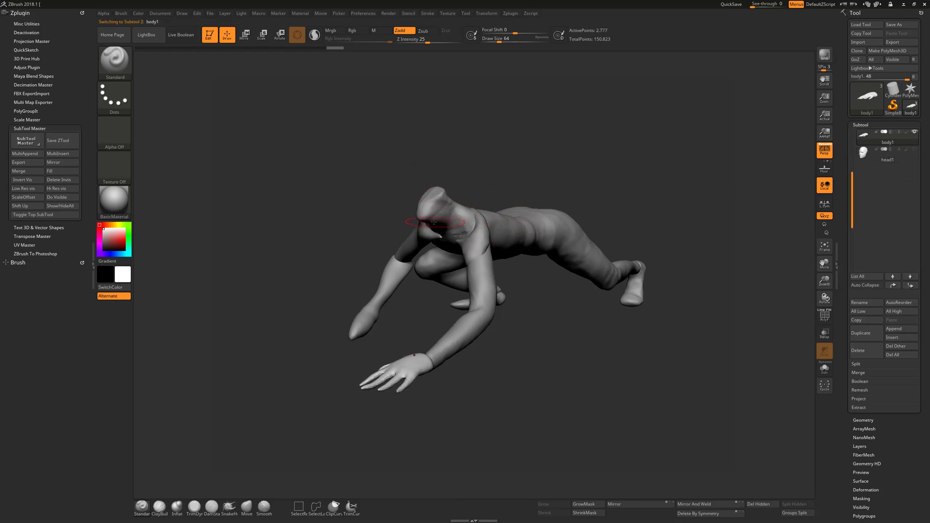
pyautogui.moveTo(434, 221)
pyautogui.mouseDown(button='right')
pyautogui.moveTo(446, 216)
pyautogui.moveTo(446, 233)
pyautogui.mouseUp(button='right')
pyautogui.press('h')
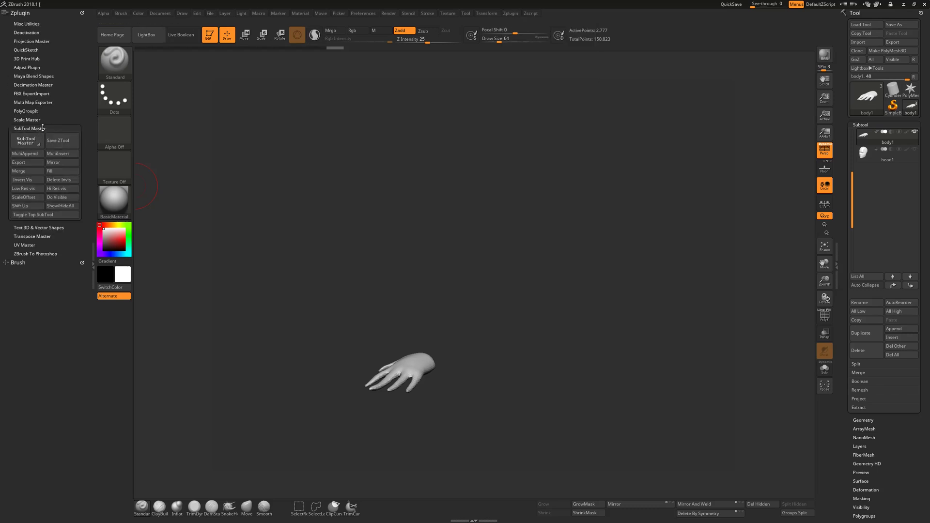
# - Assign the hotkey Alt+G to SubTool Master's ShowHideAll command and use it to toggle the visibility of all subtools
pyautogui.keyDown('ctrl'); pyautogui.keyDown('alt'); pyautogui.click(64, 209); pyautogui.keyUp('alt'); pyautogui.keyUp('ctrl')
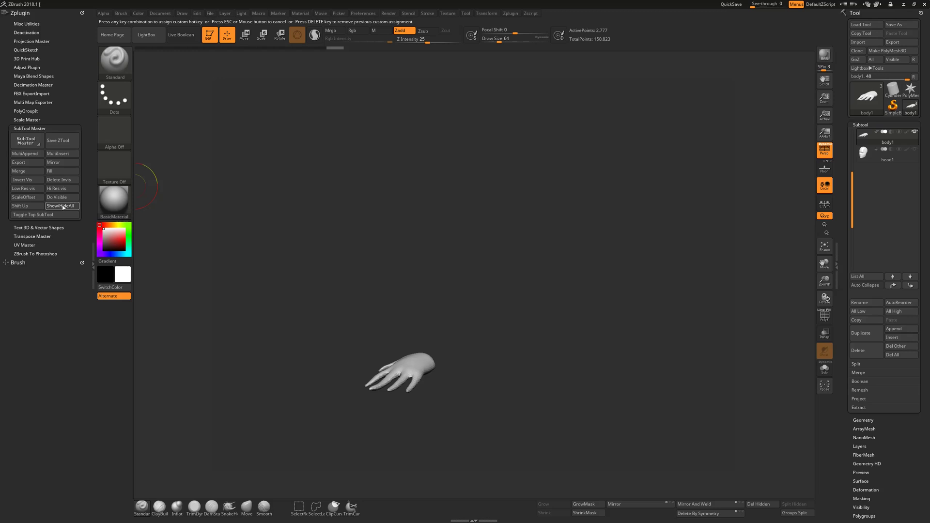
pyautogui.hotkey('alt', 'g')
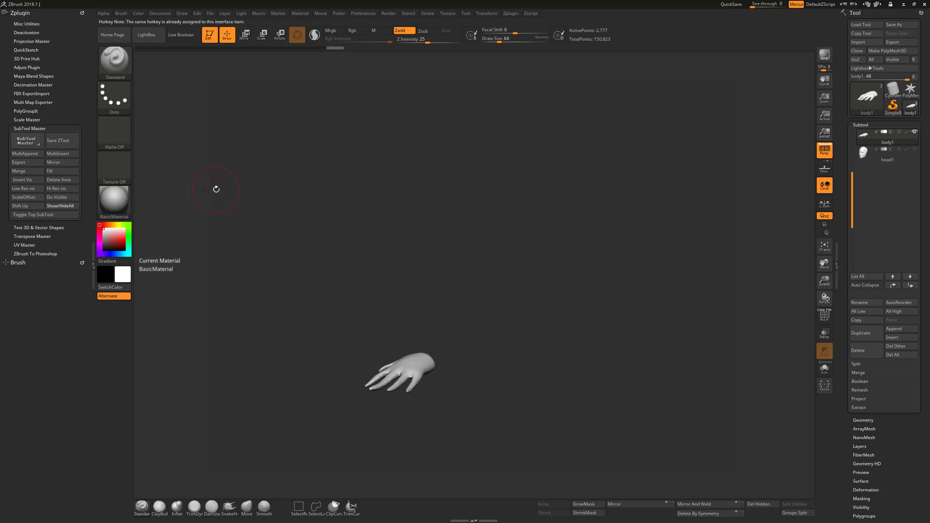
pyautogui.moveTo(438, 216); pyautogui.dragTo(401, 195, button='right')
pyautogui.hotkey('alt', 'g')
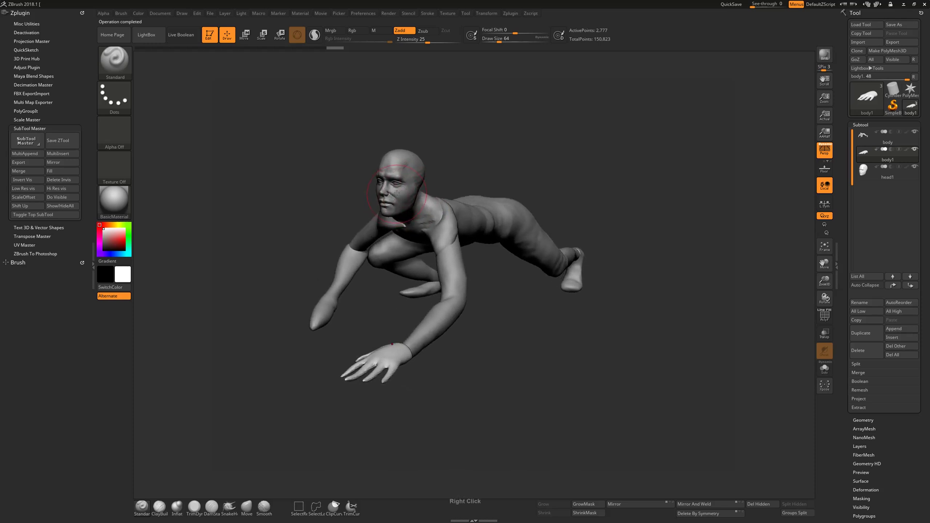
pyautogui.hotkey('alt', 'g')
pyautogui.hotkey('alt', 'g')
# - Isolate the hand by hiding the head and body subtools under the cursor
pyautogui.moveTo(435, 214); pyautogui.dragTo(420, 194, button='right')
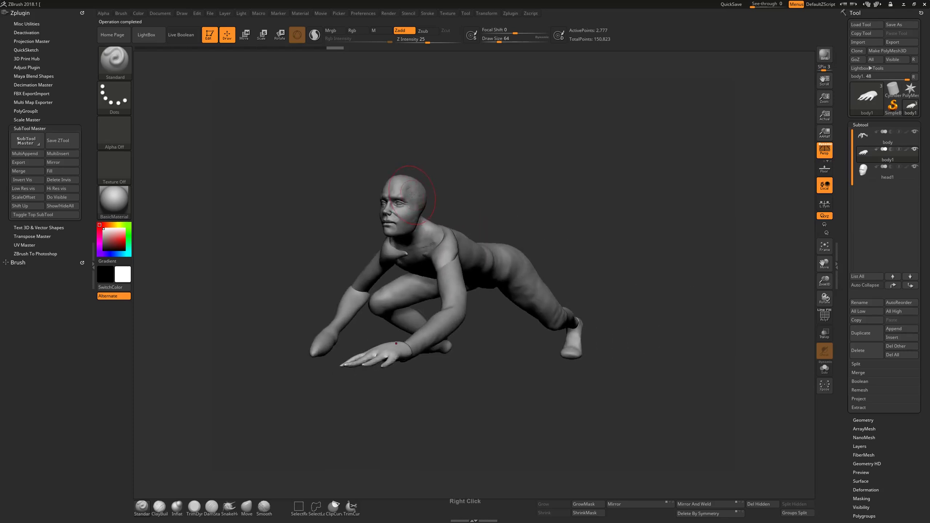
pyautogui.hotkey('ctrl', 'z')
pyautogui.moveTo(410, 194); pyautogui.dragTo(488, 175, button='right')
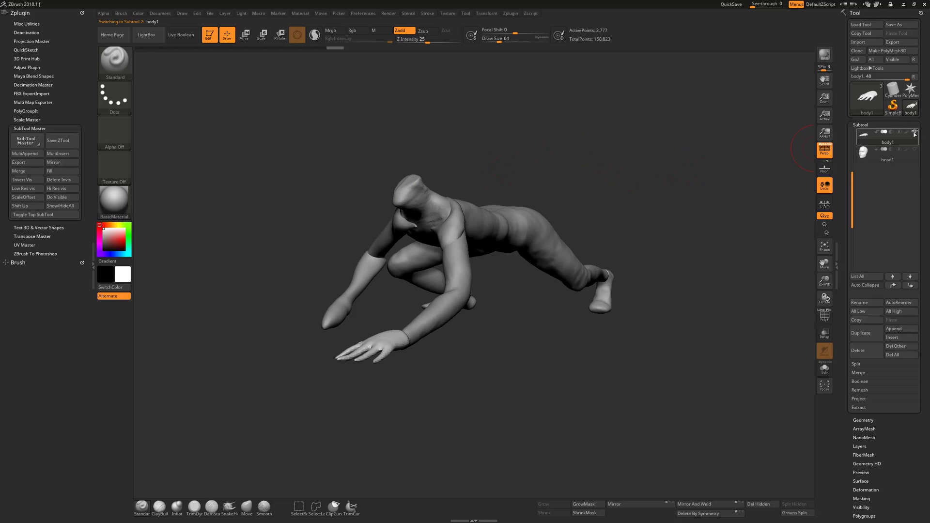
pyautogui.moveTo(558, 202); pyautogui.dragTo(561, 200, button='right')
pyautogui.press('h')
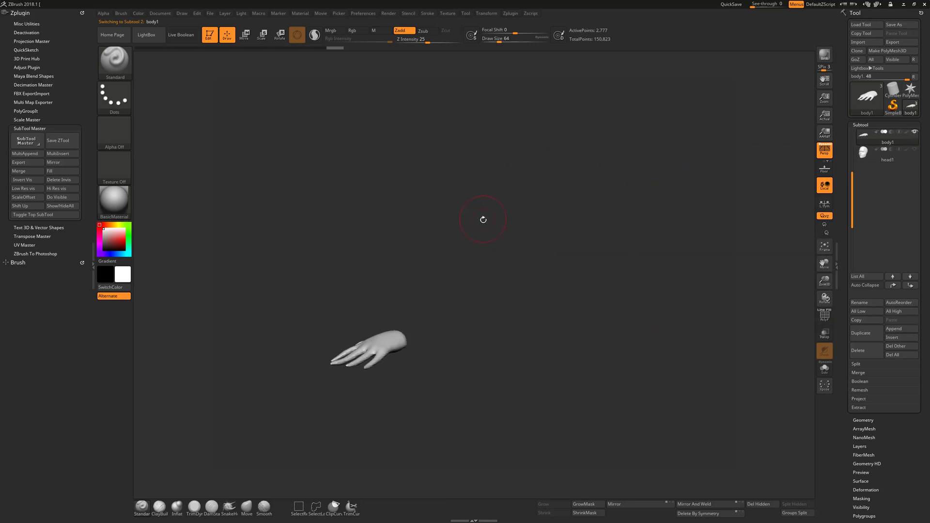